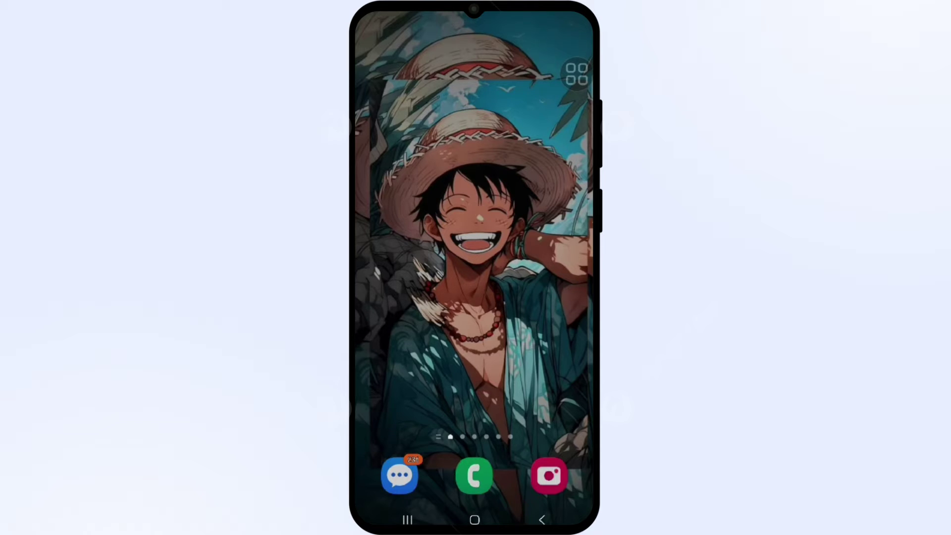
- Dismiss the current screen and return toward the home screen before opening notifications
{"action": "left_click", "coordinate": [476, 268]}
{"action": "left_click", "coordinate": [542, 519]}
- Reach the installed Apps list in Settings and search it for 'wallet'
{"action": "left_click_drag", "start_coordinate": [476, 15], "coordinate": [475, 297]}
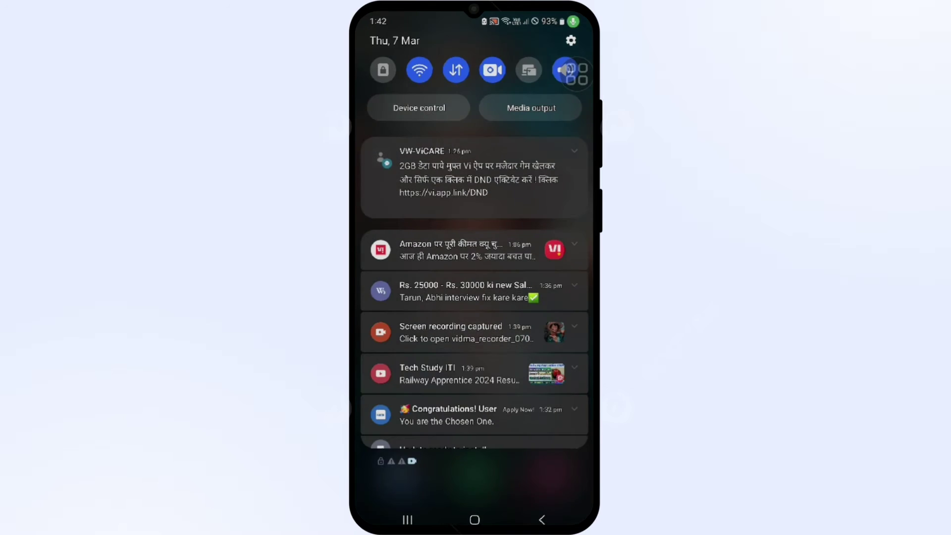
{"action": "left_click", "coordinate": [572, 40]}
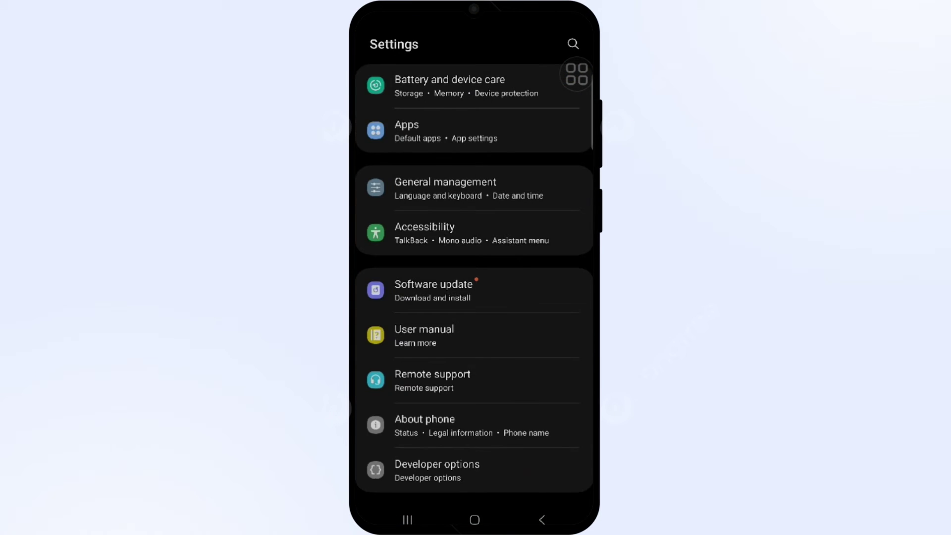
{"action": "scroll", "coordinate": [475, 267], "scroll_direction": "up", "scroll_amount": 15}
{"action": "scroll", "coordinate": [474, 267], "scroll_direction": "down", "scroll_amount": 10}
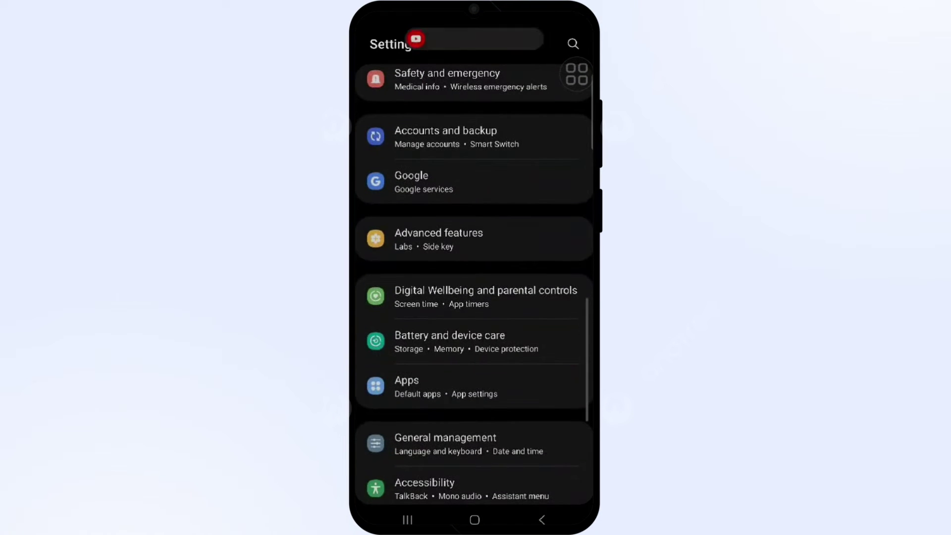
{"action": "scroll", "coordinate": [475, 282], "scroll_direction": "down", "scroll_amount": 1}
{"action": "left_click", "coordinate": [445, 350]}
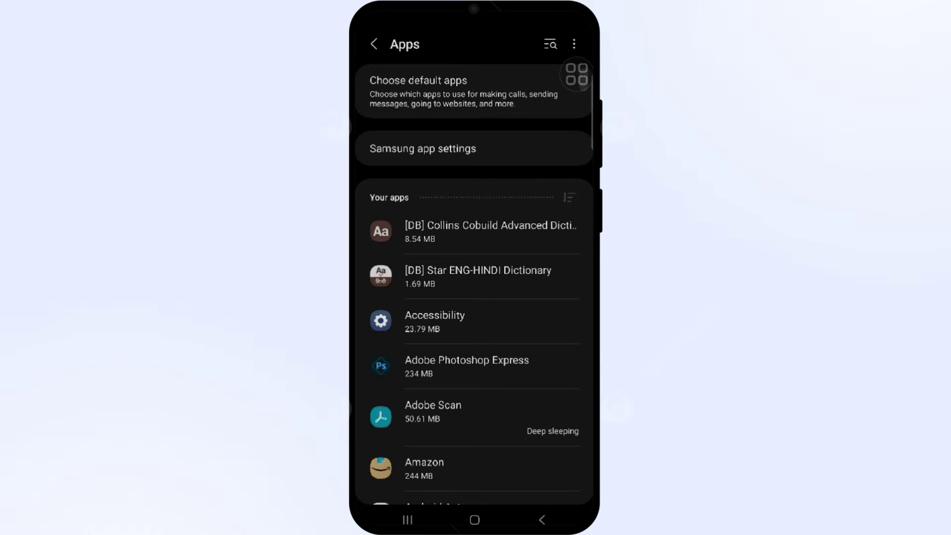
{"action": "left_click", "coordinate": [550, 44]}
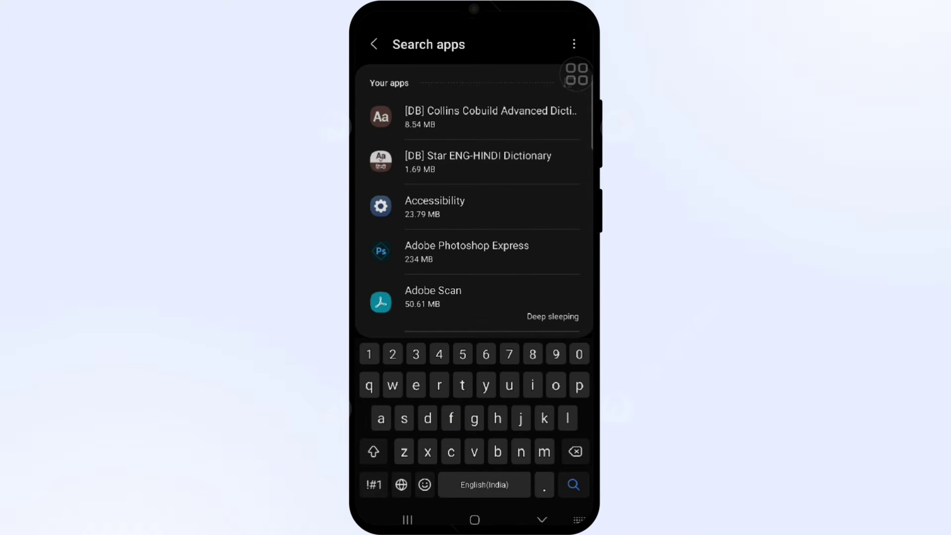
{"action": "type", "text": "w"}
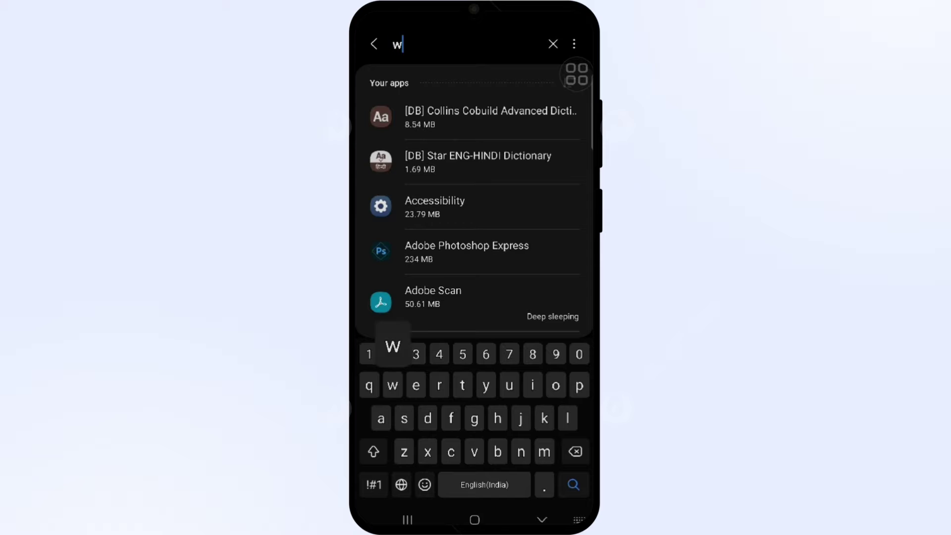
{"action": "type", "text": "allet"}
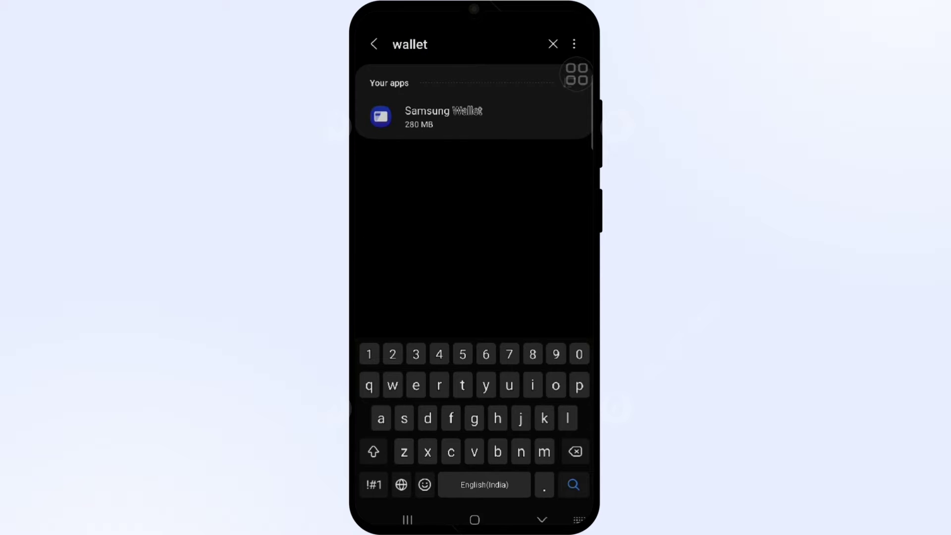
- Force stop Samsung Wallet from its app info page and go back to the home screen
{"action": "left_click", "coordinate": [444, 117]}
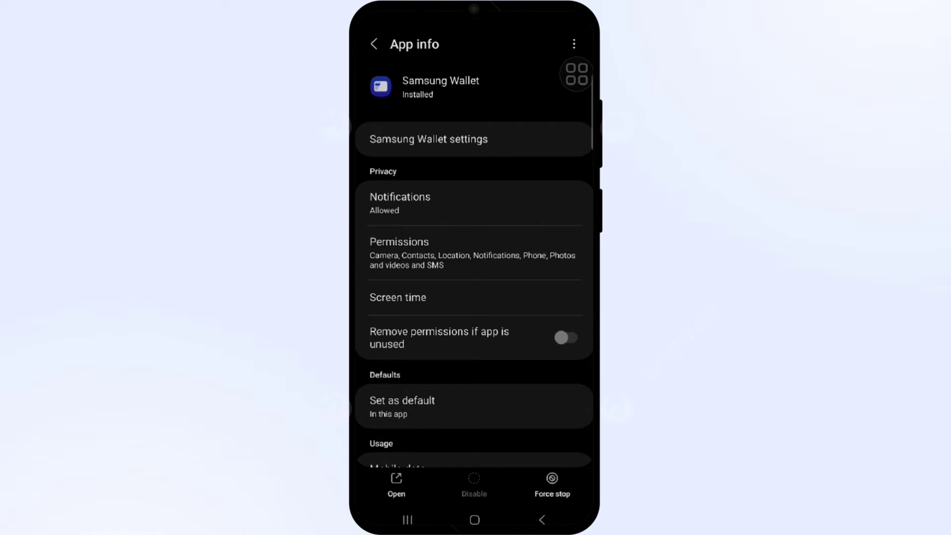
{"action": "scroll", "coordinate": [474, 266], "scroll_direction": "down", "scroll_amount": 1}
{"action": "left_click", "coordinate": [552, 484]}
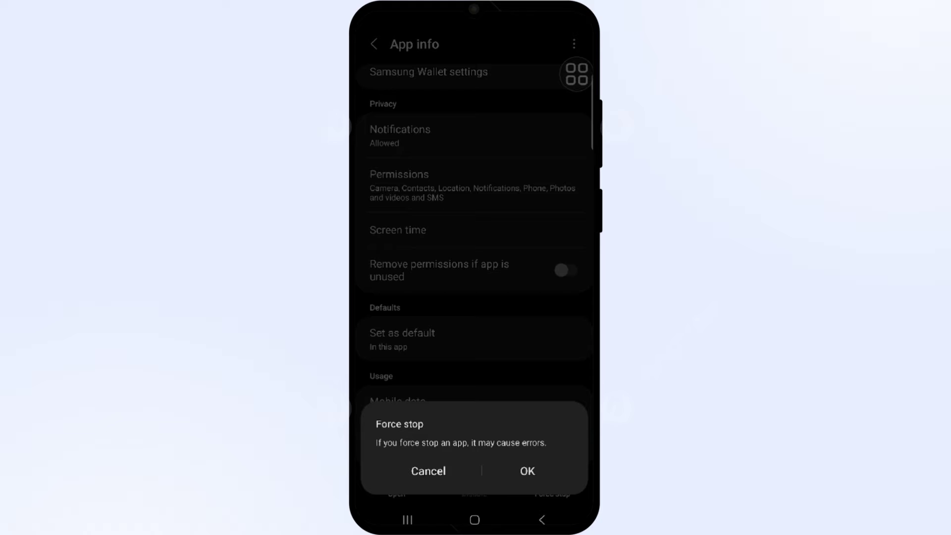
{"action": "left_click", "coordinate": [541, 520]}
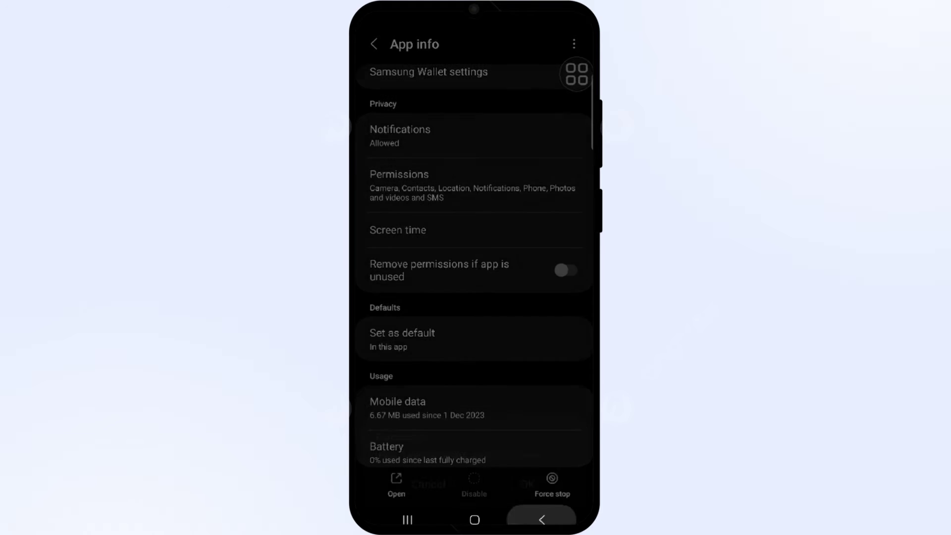
{"action": "left_click", "coordinate": [474, 519]}
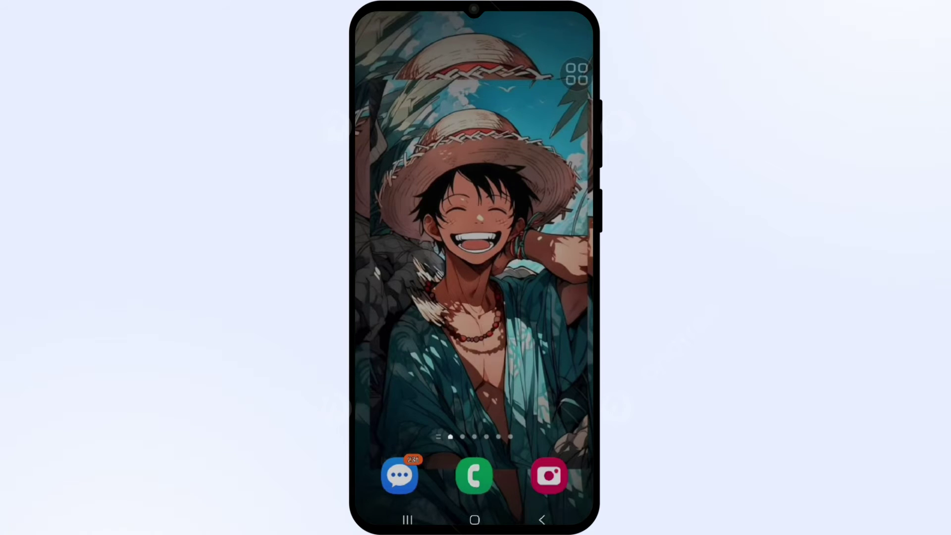
- Toggle Mobile data off and on, then Wi-Fi off and on, in expanded Quick Settings
{"action": "left_click_drag", "start_coordinate": [475, 16], "coordinate": [473, 298]}
{"action": "left_click_drag", "start_coordinate": [474, 89], "coordinate": [474, 372]}
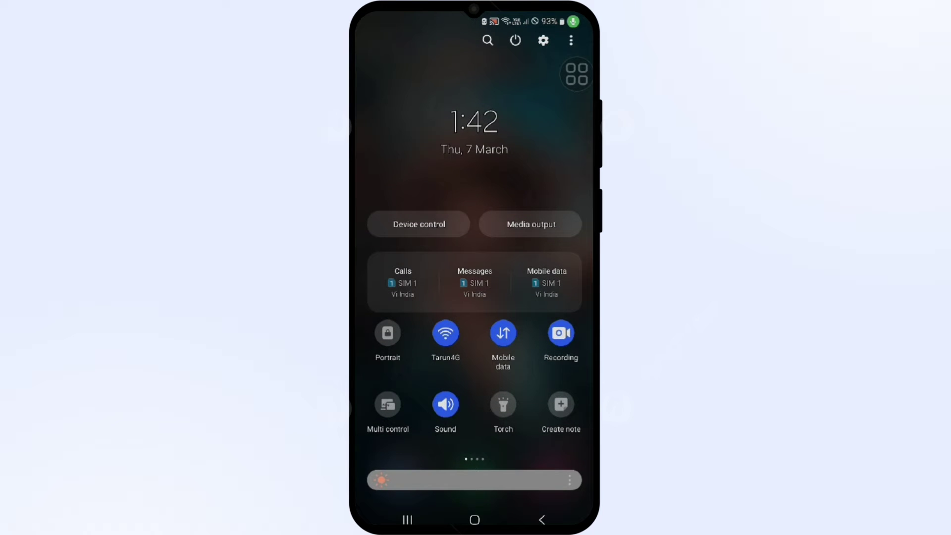
{"action": "left_click", "coordinate": [503, 333]}
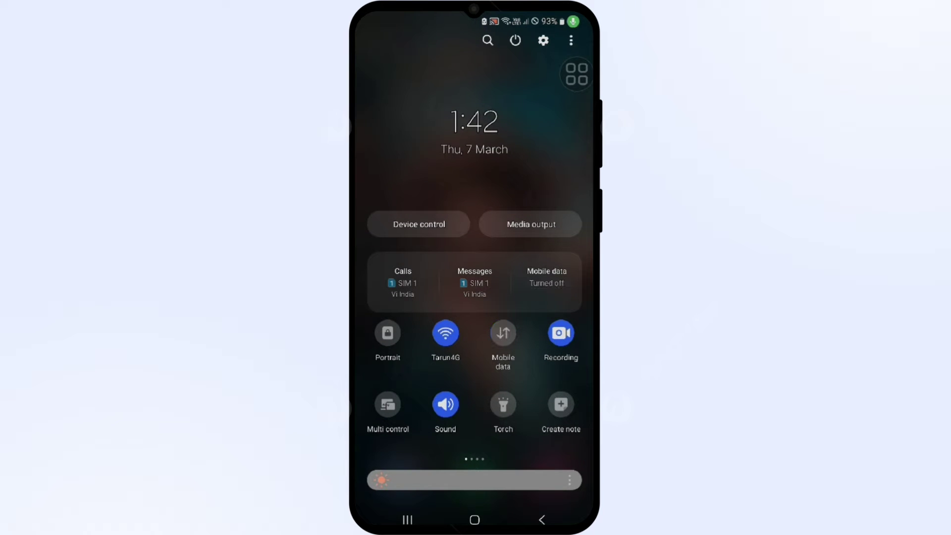
{"action": "left_click", "coordinate": [503, 333]}
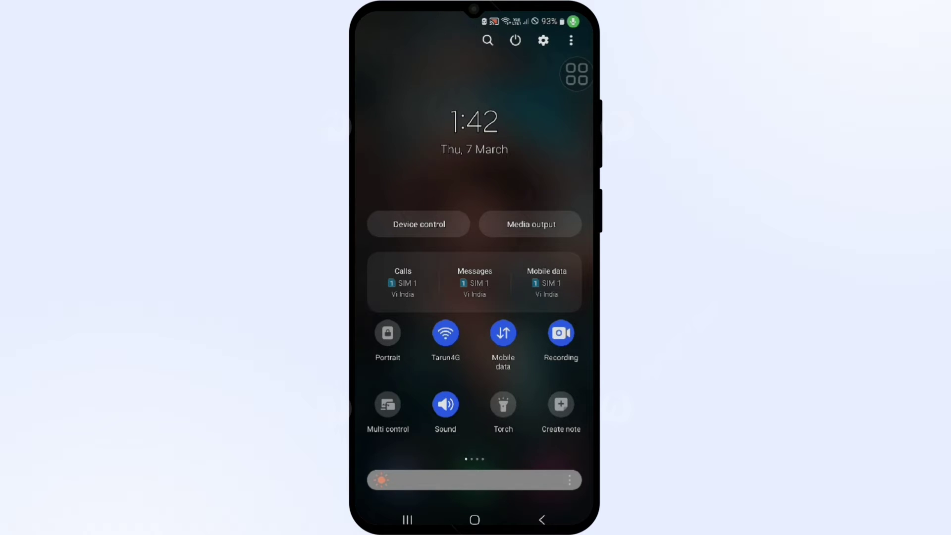
{"action": "left_click", "coordinate": [445, 333]}
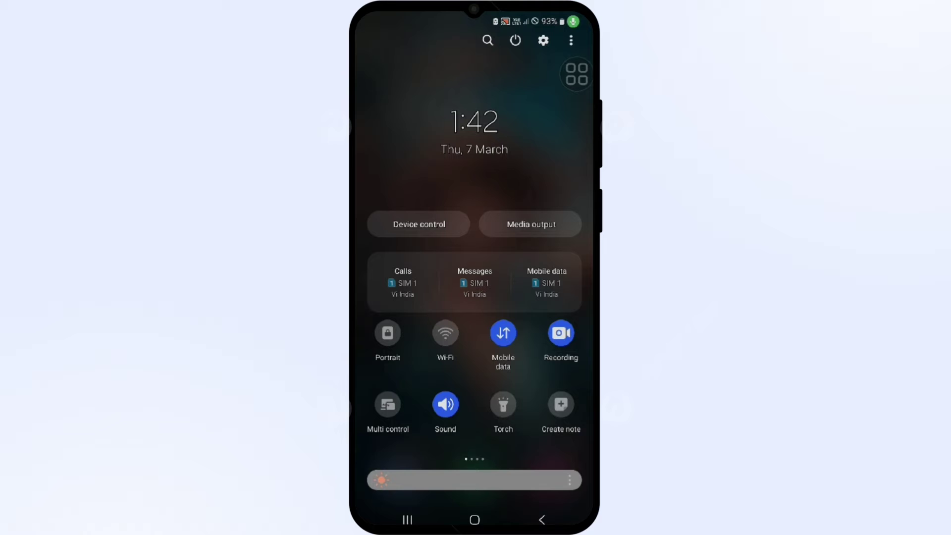
{"action": "left_click", "coordinate": [445, 333]}
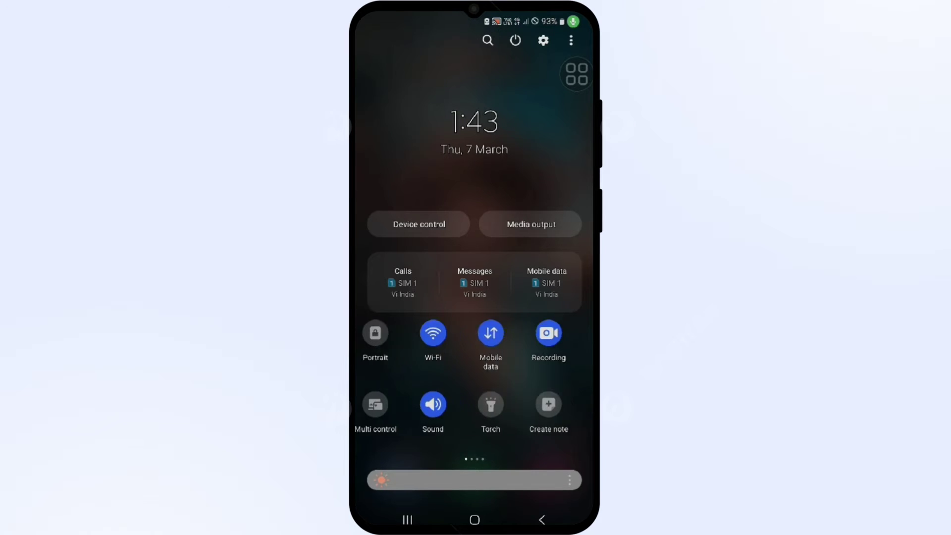
- Switch Flight mode on and back off from the second page of quick toggles
{"action": "left_click_drag", "start_coordinate": [550, 372], "coordinate": [401, 372]}
{"action": "left_click", "coordinate": [445, 333]}
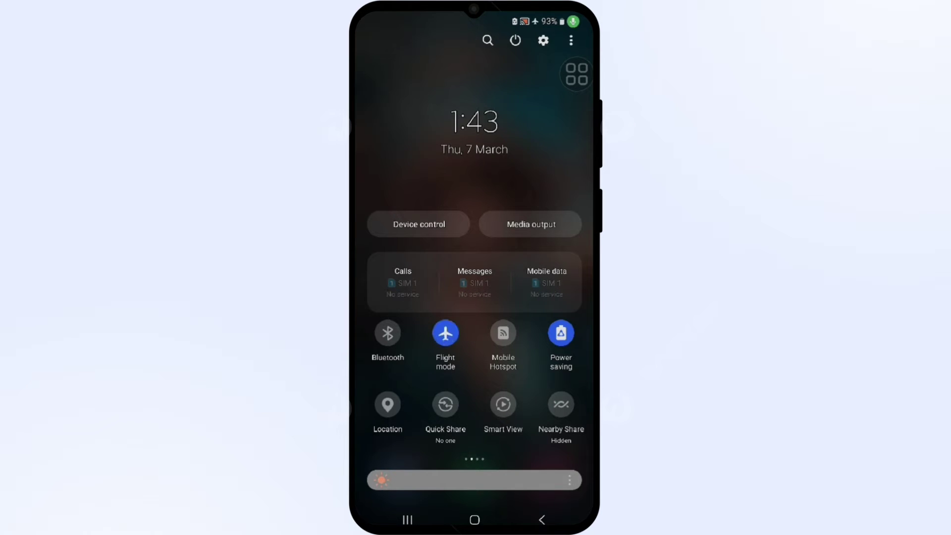
{"action": "left_click", "coordinate": [445, 333]}
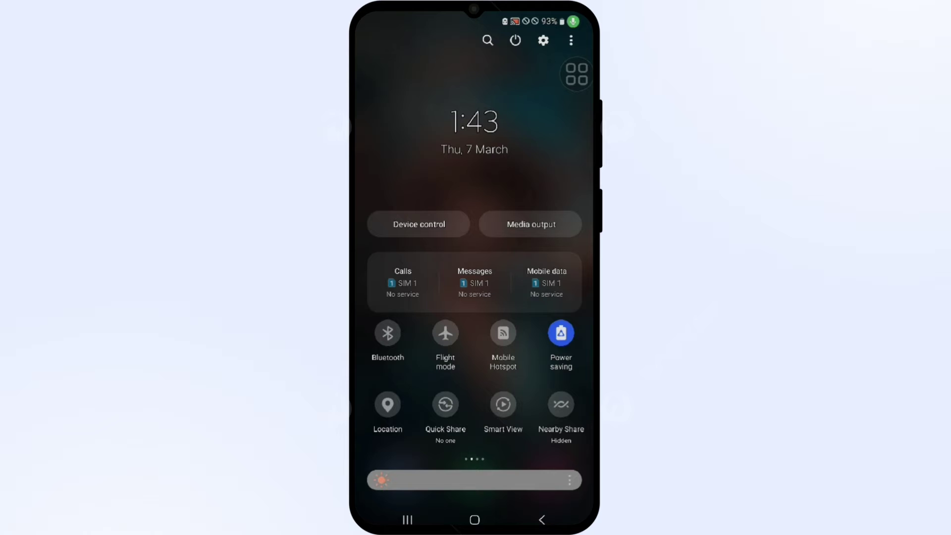
{"action": "scroll", "coordinate": [474, 297], "scroll_direction": "down", "scroll_amount": 5}
{"action": "scroll", "coordinate": [474, 297], "scroll_direction": "down", "scroll_amount": 5}
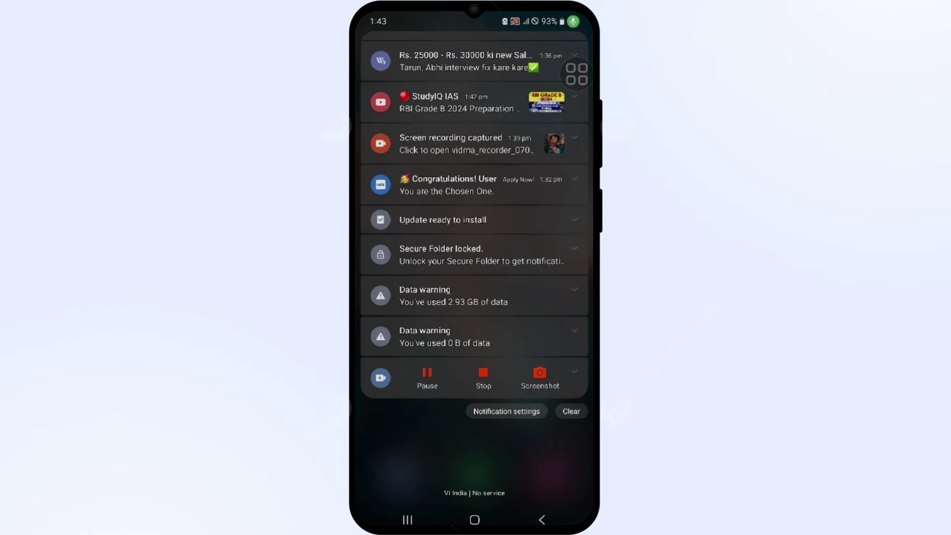
{"action": "scroll", "coordinate": [474, 298], "scroll_direction": "down", "scroll_amount": 10}
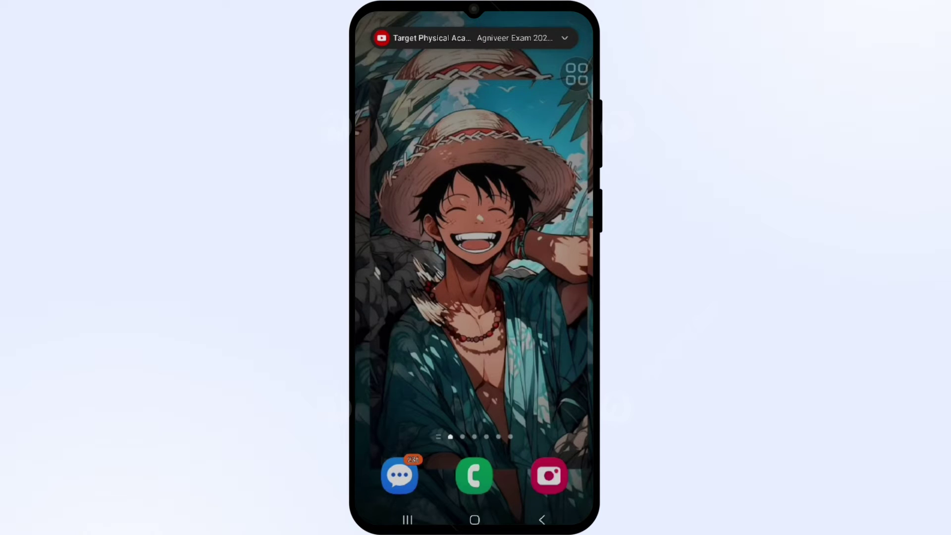
{"action": "scroll", "coordinate": [474, 297], "scroll_direction": "down", "scroll_amount": 5}
{"action": "scroll", "coordinate": [474, 282], "scroll_direction": "left", "scroll_amount": 5}
{"action": "scroll", "coordinate": [474, 282], "scroll_direction": "left", "scroll_amount": 5}
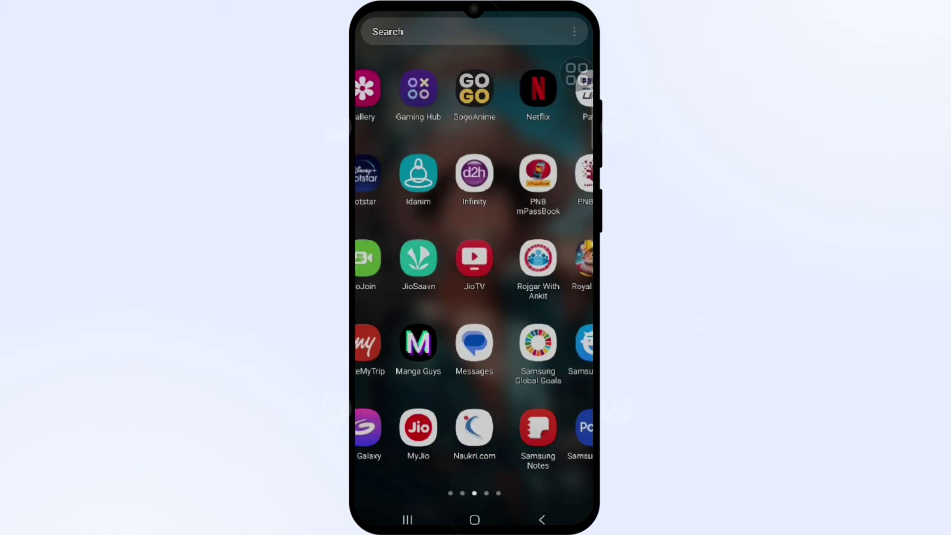
{"action": "scroll", "coordinate": [474, 282], "scroll_direction": "left", "scroll_amount": 5}
{"action": "scroll", "coordinate": [474, 282], "scroll_direction": "left", "scroll_amount": 5}
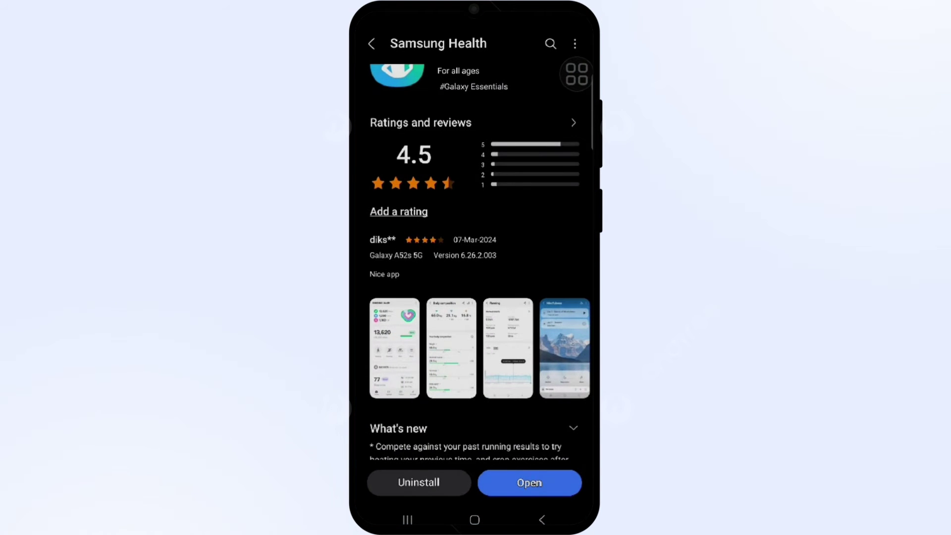
- Clear the old Samsung Health query and correct the mistyped search text toward 'wallet'
{"action": "left_click", "coordinate": [371, 43]}
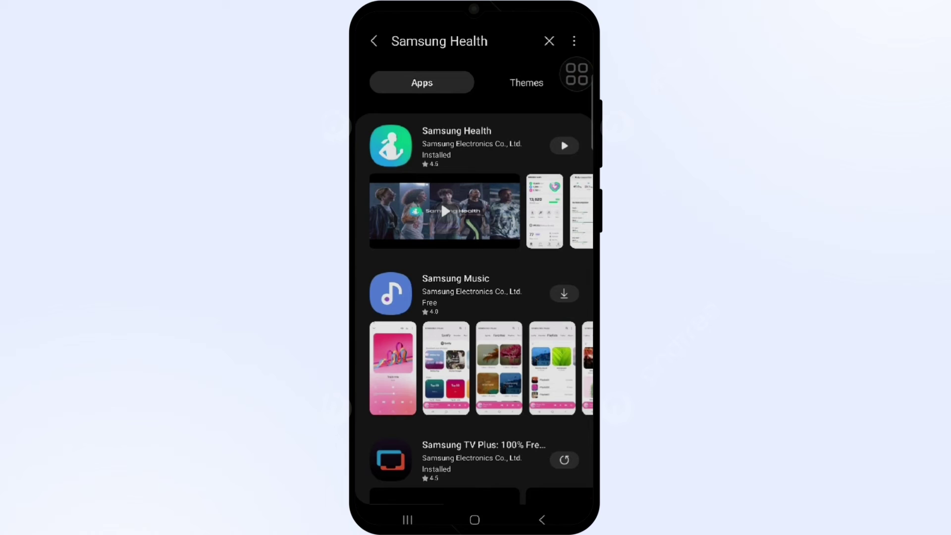
{"action": "left_click", "coordinate": [487, 42]}
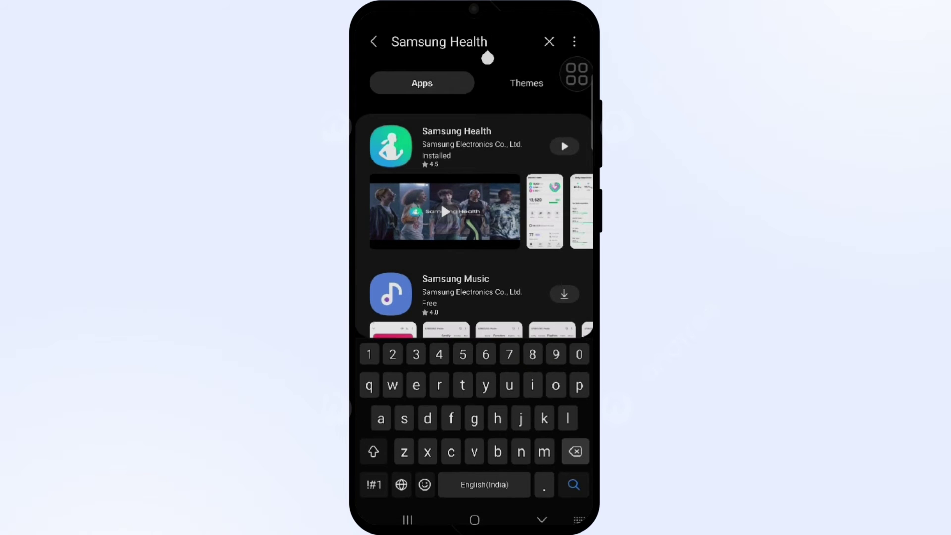
{"action": "key", "text": "BackSpace"}
{"action": "key", "text": "BackSpace"}
{"action": "key", "text": "BackSpace"}
{"action": "key", "text": "BackSpace"}
{"action": "key", "text": "BackSpace"}
{"action": "key", "text": "BackSpace"}
{"action": "type", "text": "wq"}
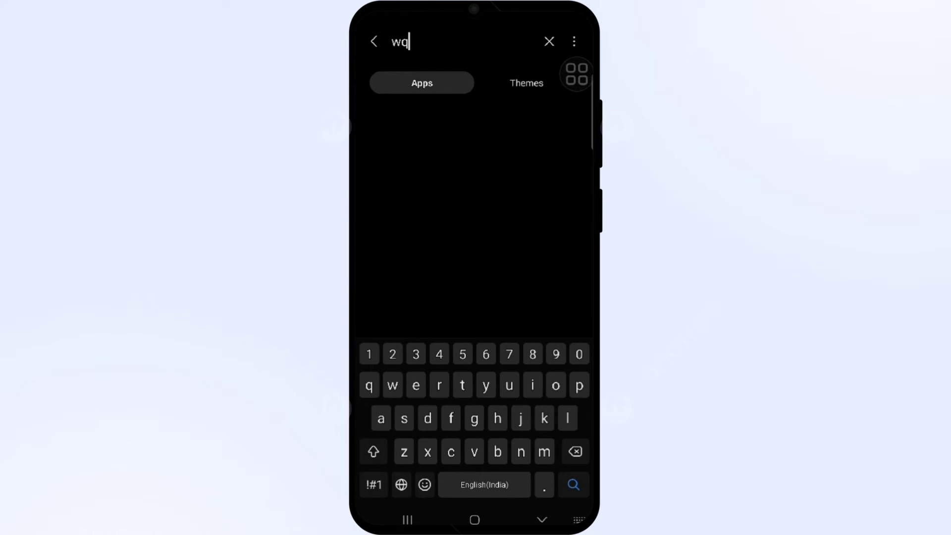
{"action": "type", "text": "llet"}
{"action": "key", "text": "BackSpace"}
{"action": "key", "text": "BackSpace"}
{"action": "key", "text": "BackSpace"}
{"action": "key", "text": "BackSpace"}
{"action": "key", "text": "Return"}
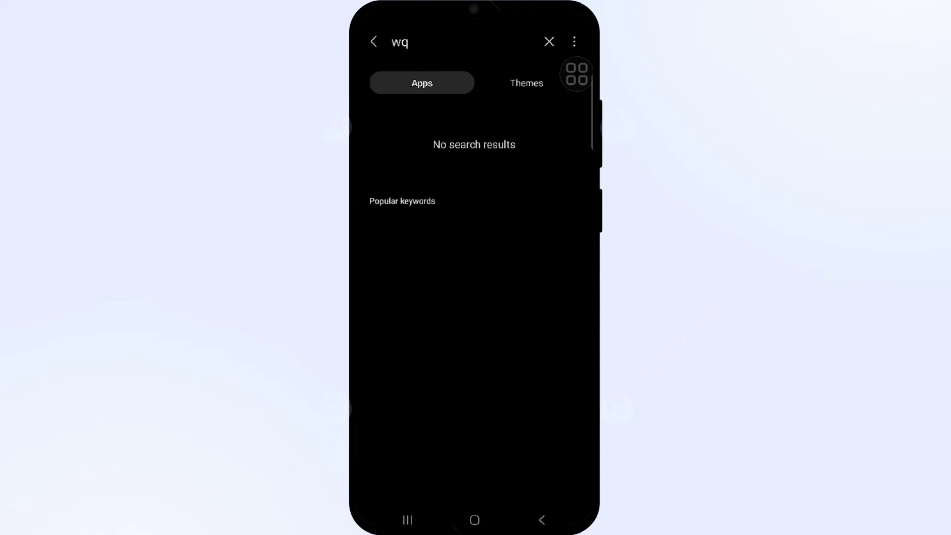
{"action": "left_click", "coordinate": [401, 41]}
{"action": "key", "text": "BackSpace"}
{"action": "type", "text": "alle"}
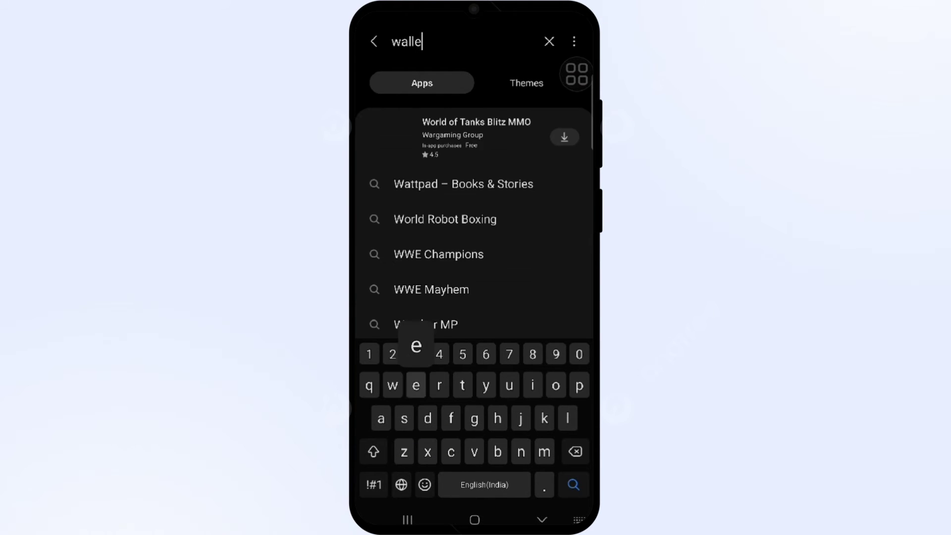
{"action": "type", "text": "t"}
- View Samsung Wallet's store page showing it installed with a 3.0 rating, then go home
{"action": "left_click", "coordinate": [435, 125]}
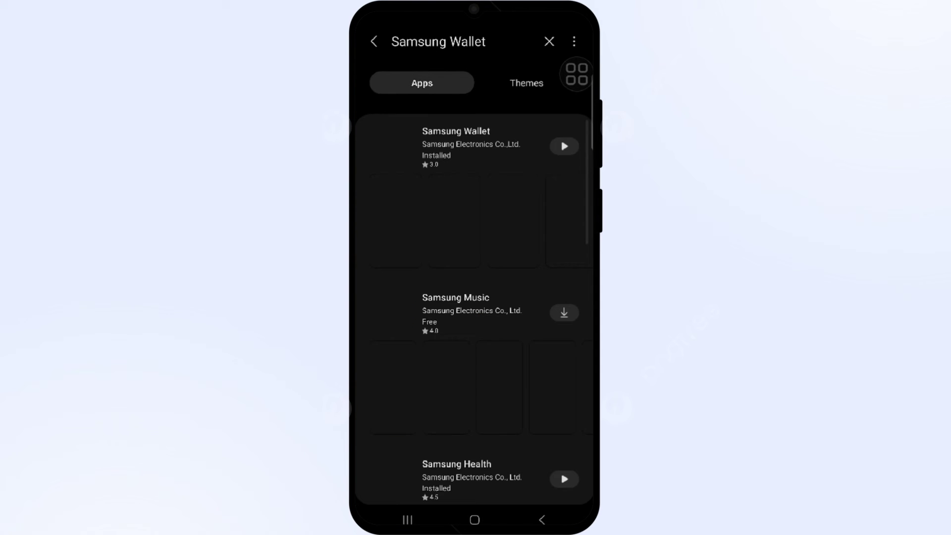
{"action": "left_click", "coordinate": [456, 143]}
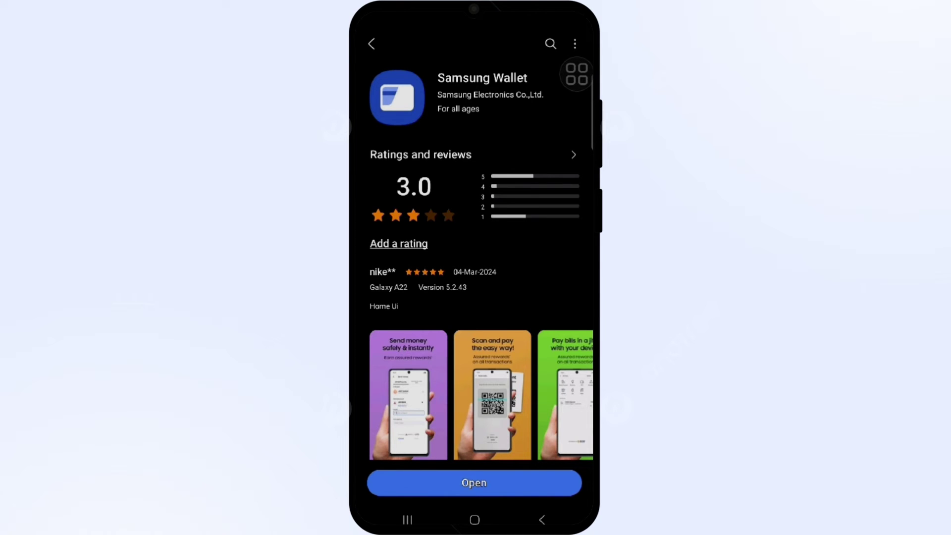
{"action": "scroll", "coordinate": [482, 297], "scroll_direction": "down", "scroll_amount": 1}
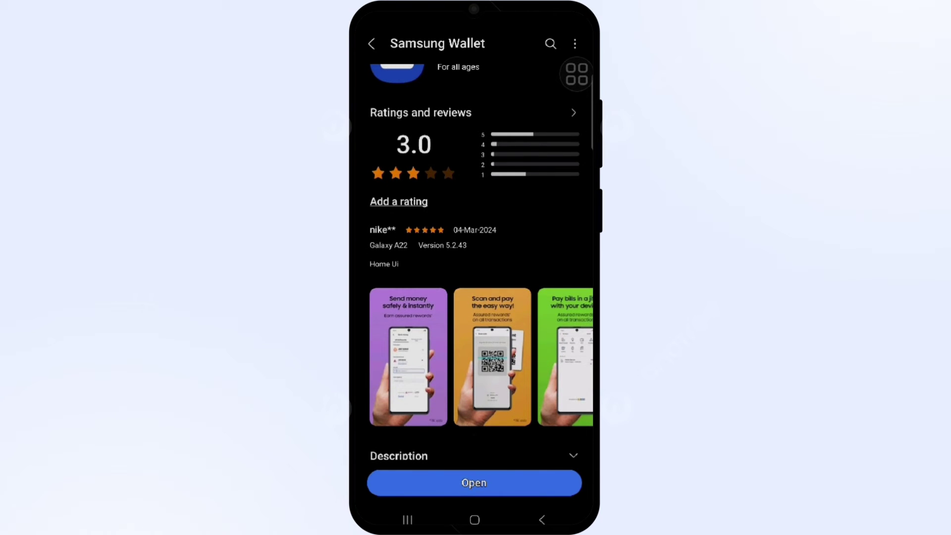
{"action": "left_click", "coordinate": [474, 519]}
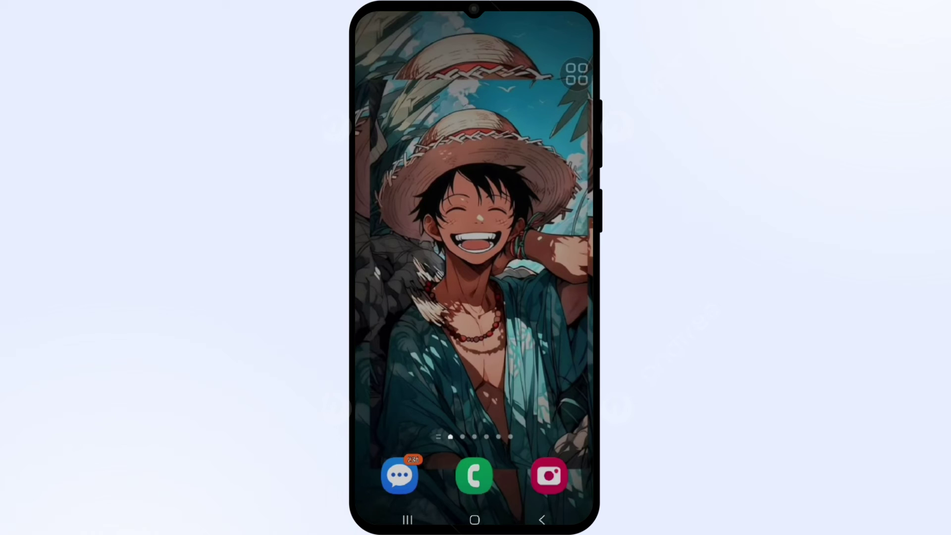
- Reach the Apps list in Settings and start searching it for Samsung Wallet
{"action": "left_click_drag", "start_coordinate": [474, 14], "coordinate": [475, 297]}
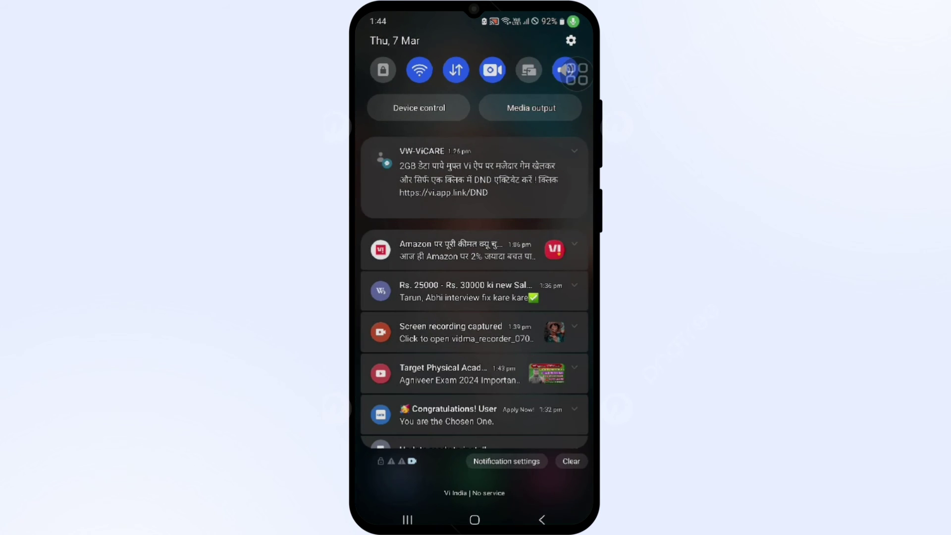
{"action": "left_click", "coordinate": [572, 40]}
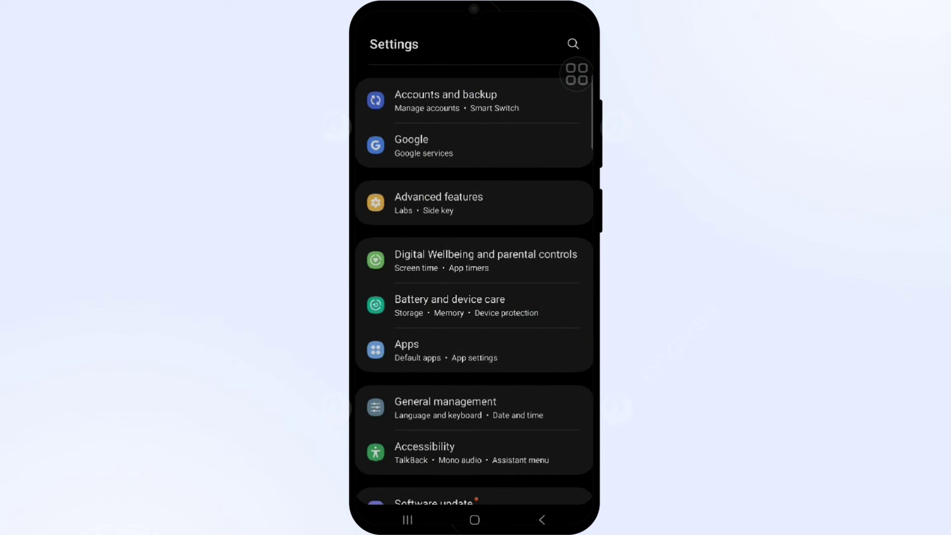
{"action": "left_click", "coordinate": [438, 350]}
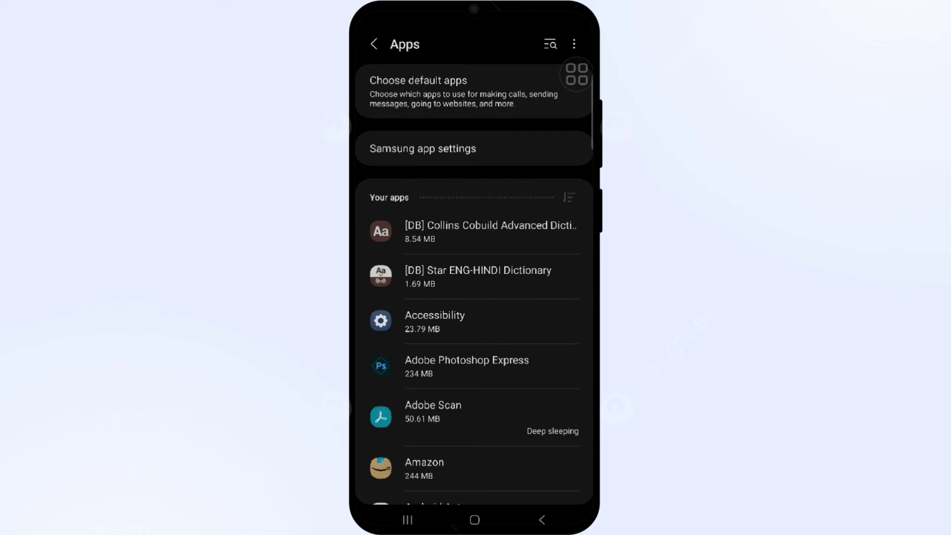
{"action": "scroll", "coordinate": [473, 482], "scroll_direction": "down", "scroll_amount": 3}
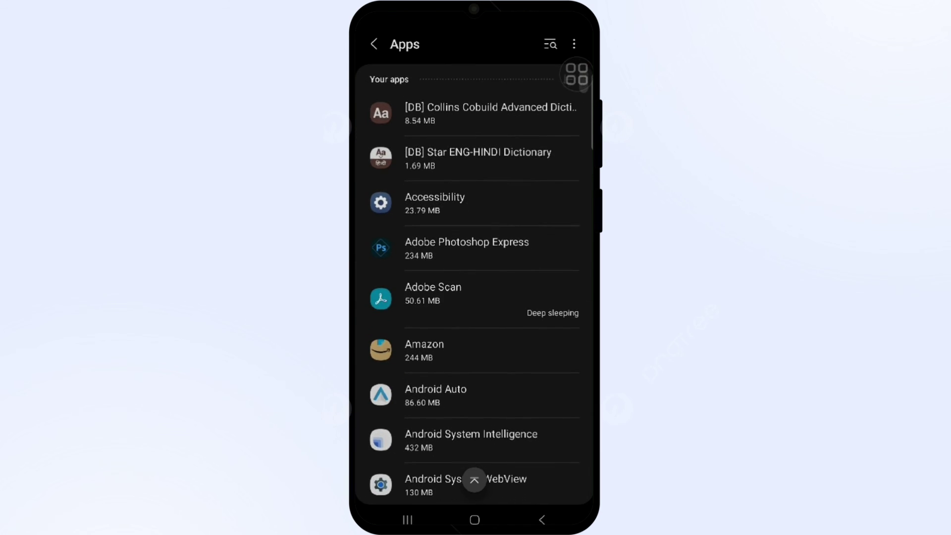
{"action": "scroll", "coordinate": [474, 371], "scroll_direction": "up", "scroll_amount": 3}
{"action": "left_click", "coordinate": [550, 44]}
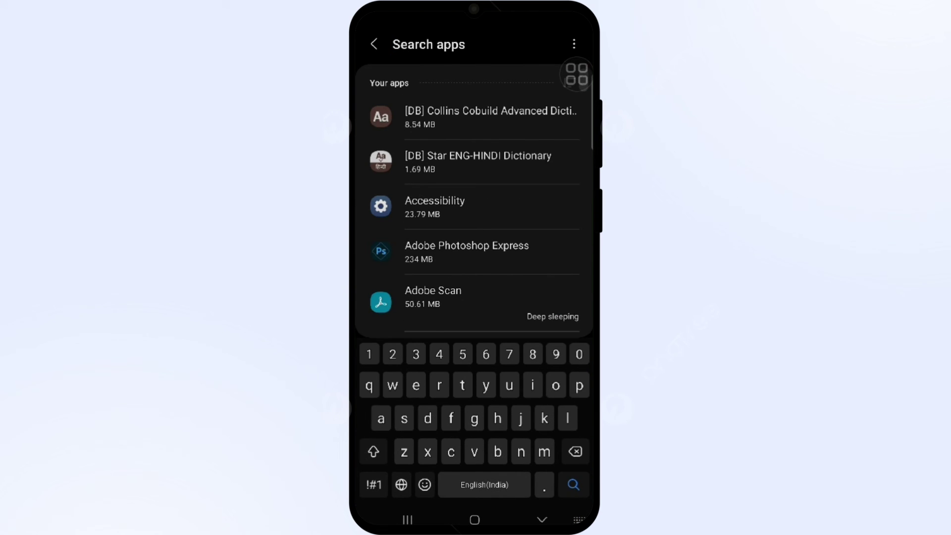
{"action": "type", "text": "wallet"}
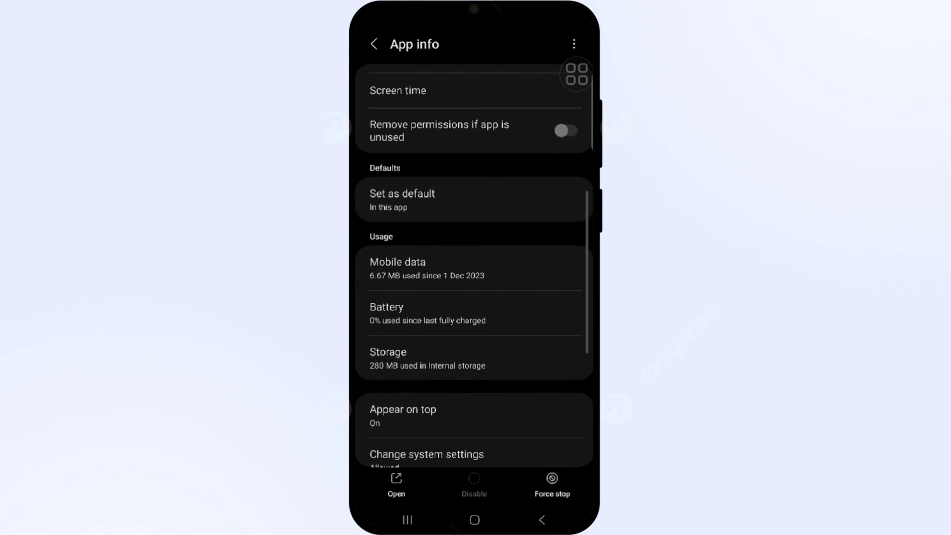
- Clear Samsung Wallet's 176 kB cache to 0 B from its Storage page
{"action": "left_click", "coordinate": [427, 357]}
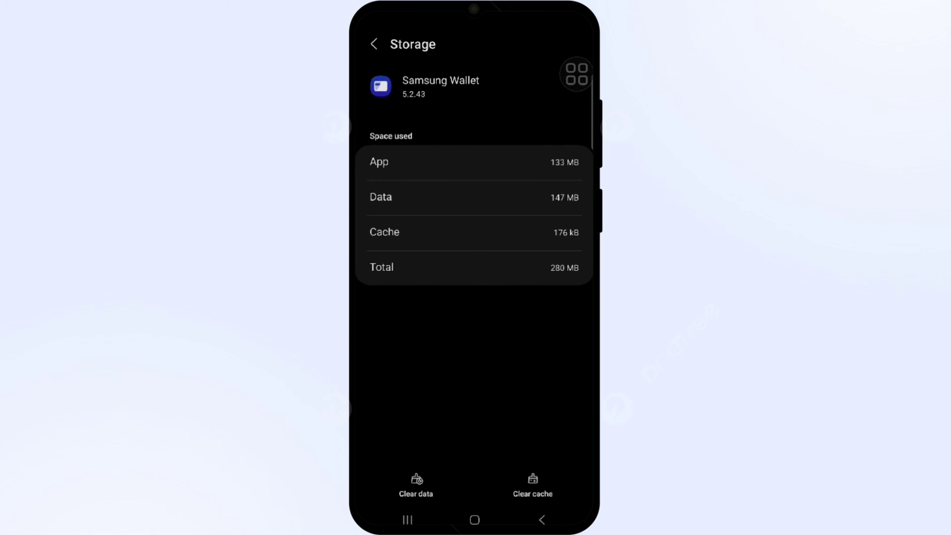
{"action": "left_click", "coordinate": [533, 485]}
{"action": "left_click", "coordinate": [474, 520]}
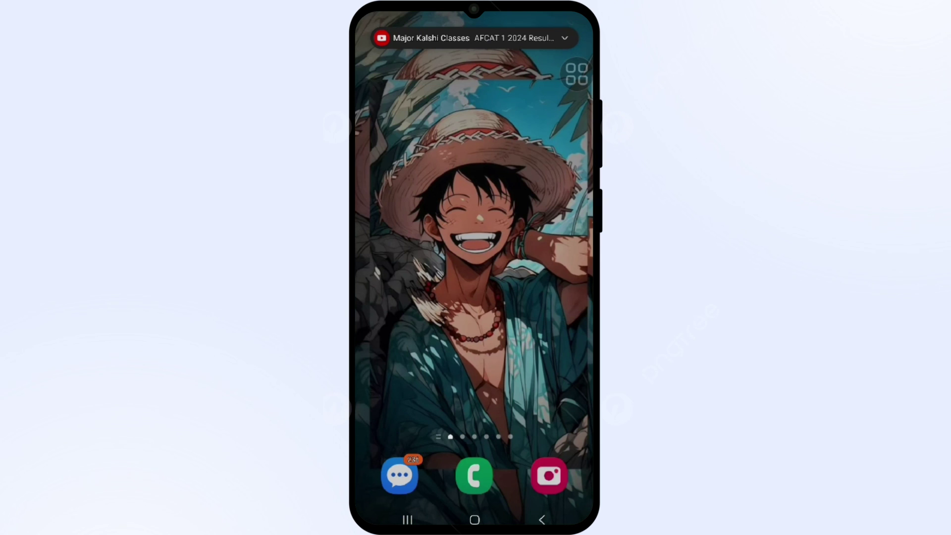